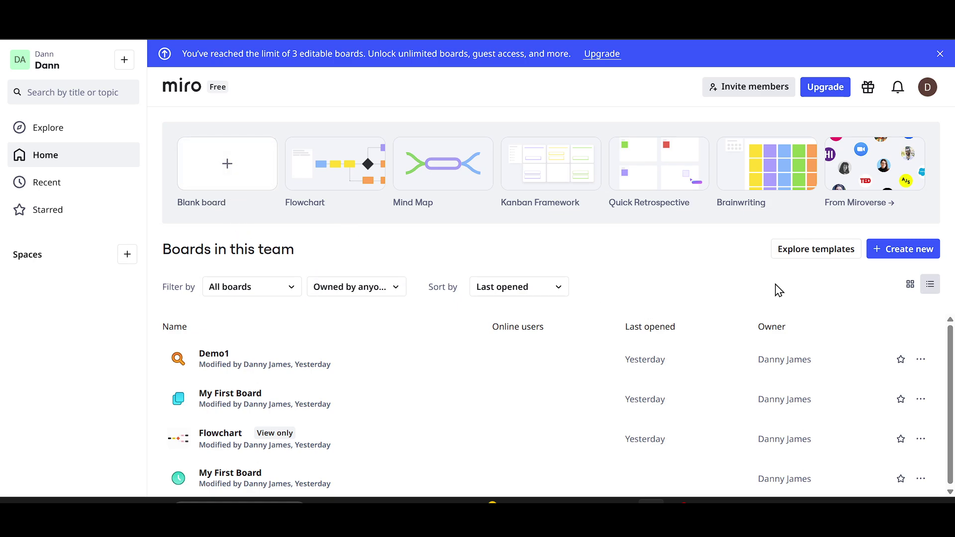
Create a new team board and dismiss the template picker to start with a blank canvas
left_click(909, 257)
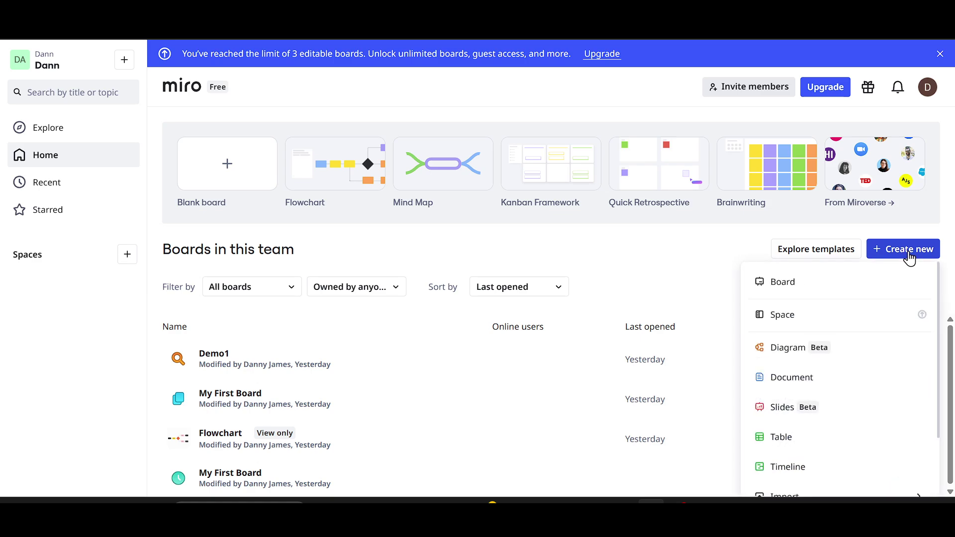
left_click(796, 284)
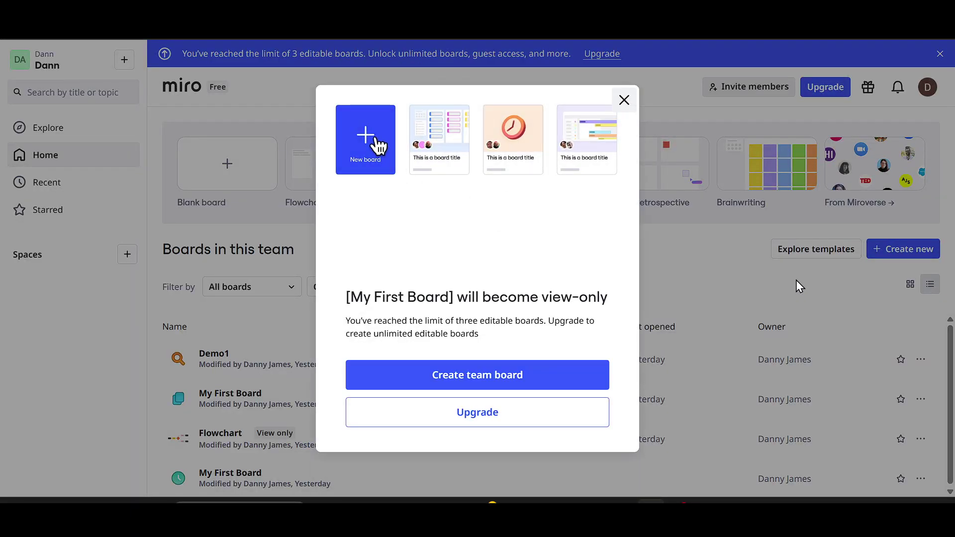
left_click(503, 382)
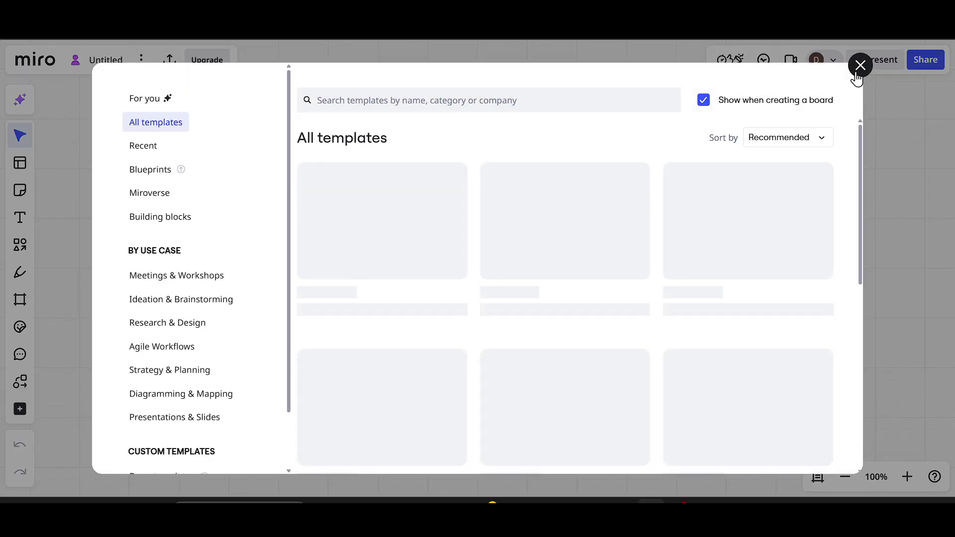
left_click(859, 68)
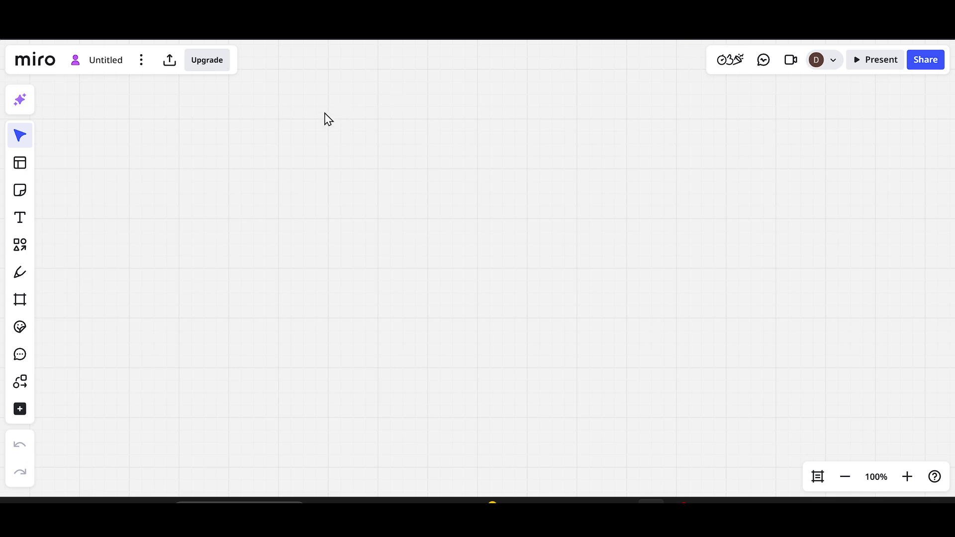
Rename the untitled board as Demoo
left_click(104, 62)
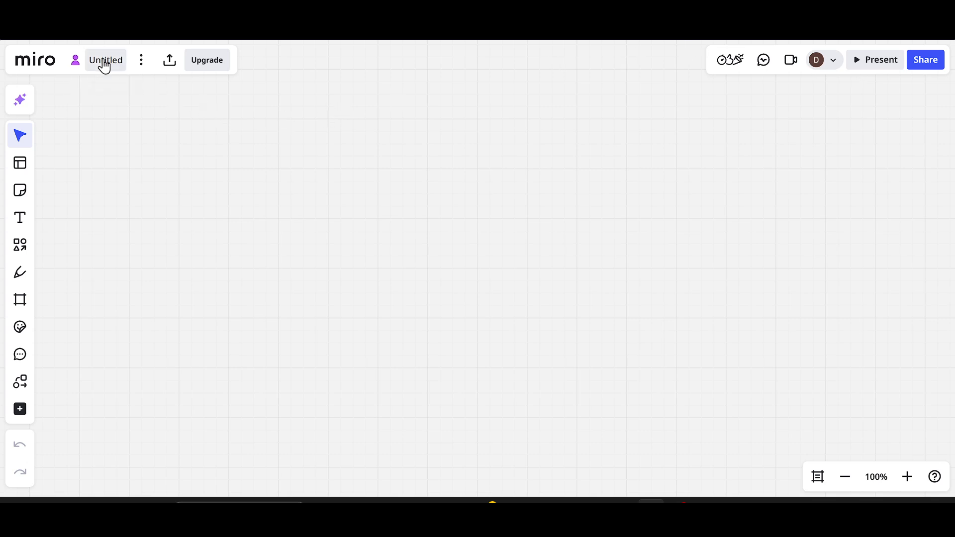
key("BackSpace")
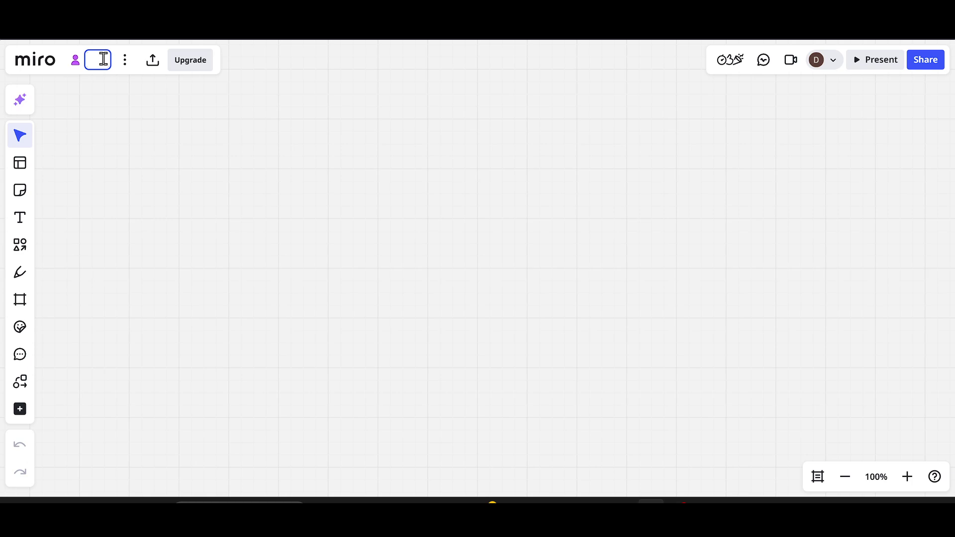
type("Demoo")
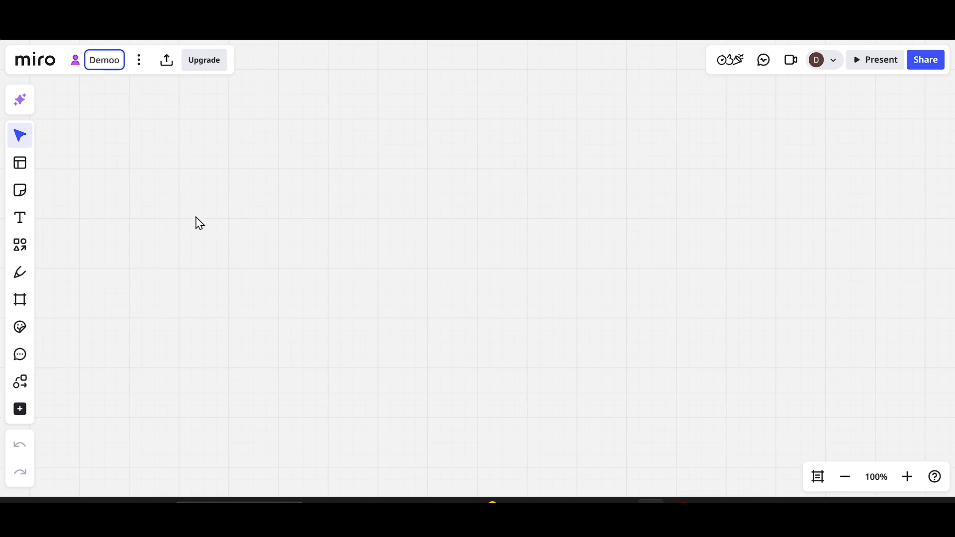
key("Return")
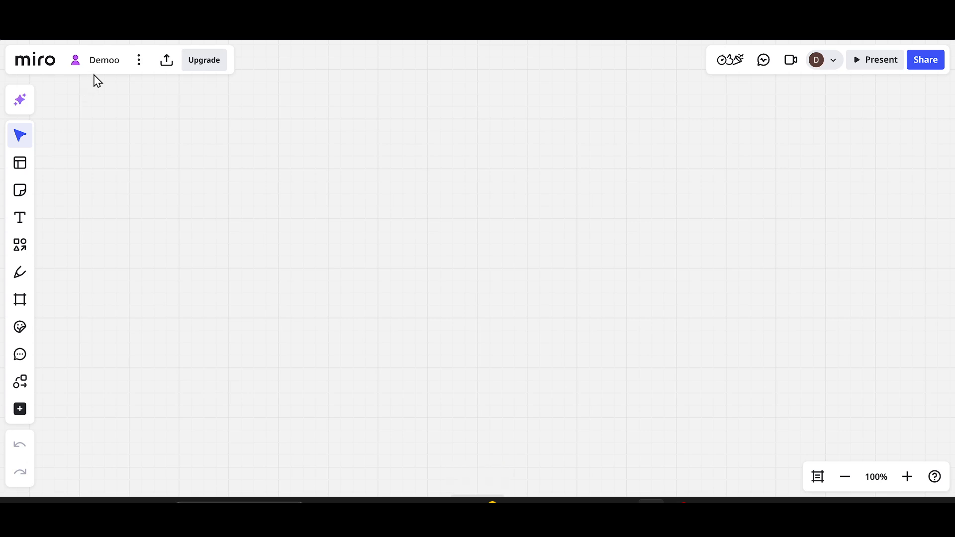
left_click(136, 68)
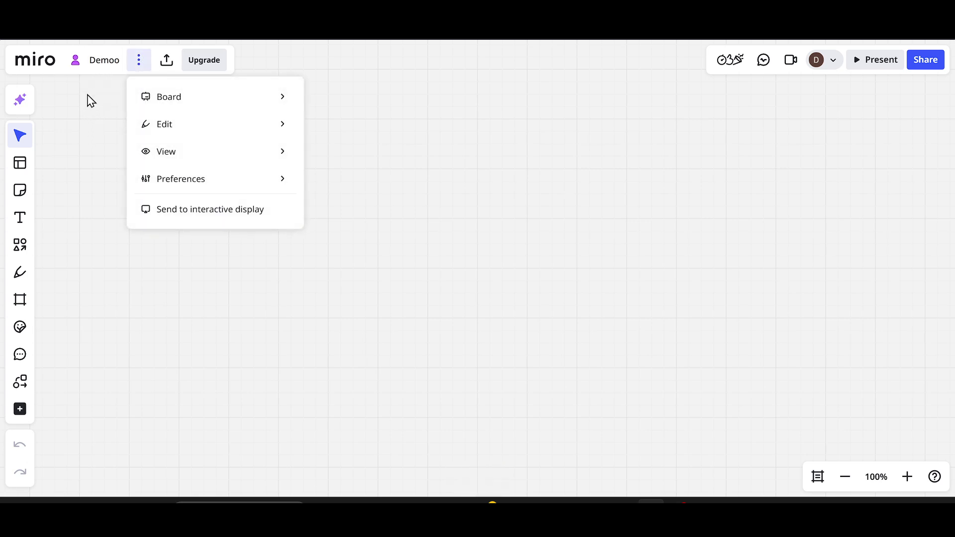
left_click(90, 146)
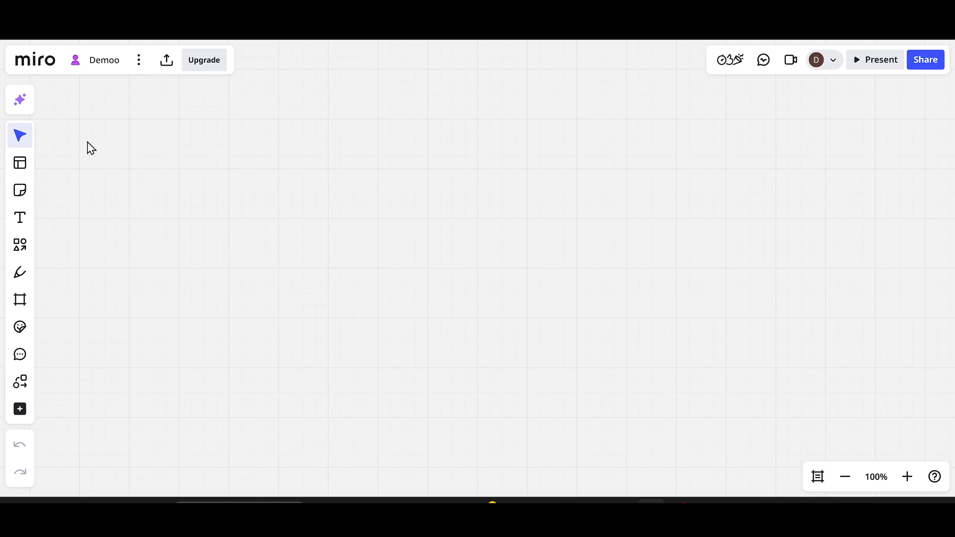
Browse the template library, looking through all templates, the Meetings & Workshops category and the team's custom templates
left_click(20, 166)
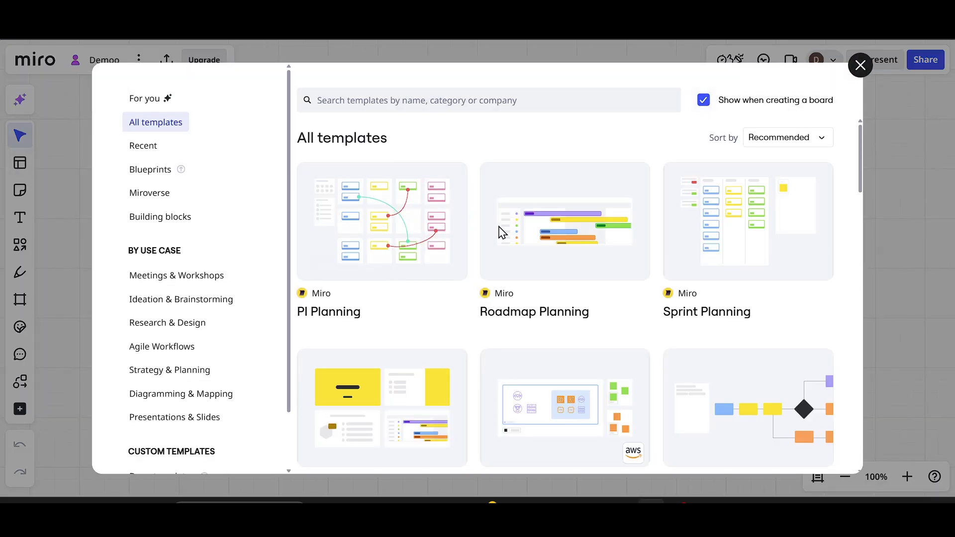
scroll(502, 231, "down", 8)
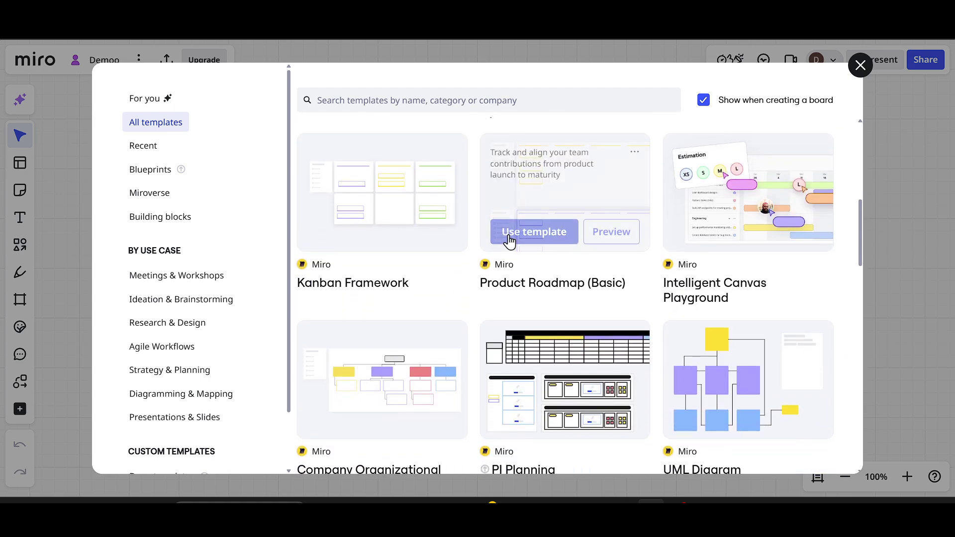
scroll(509, 241, "down", 12)
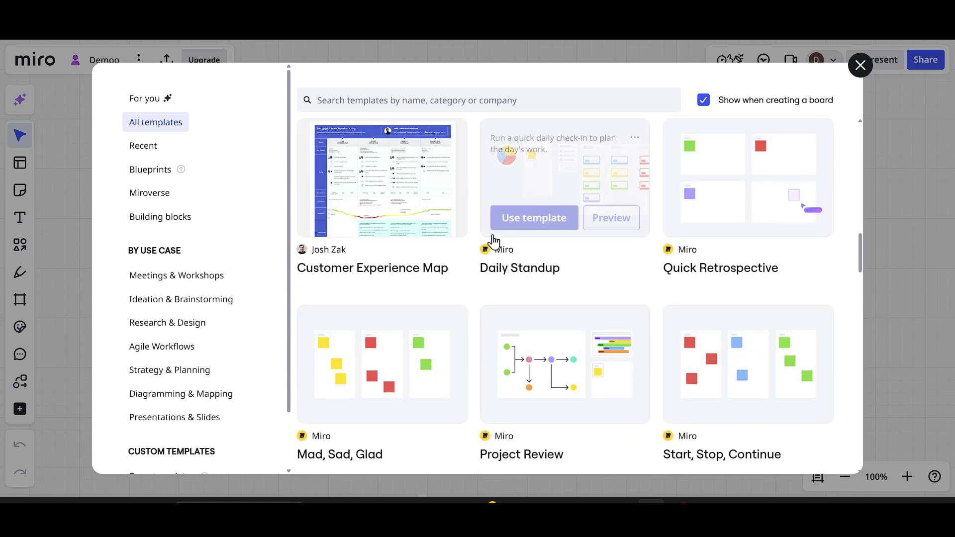
scroll(172, 351, "down", 2)
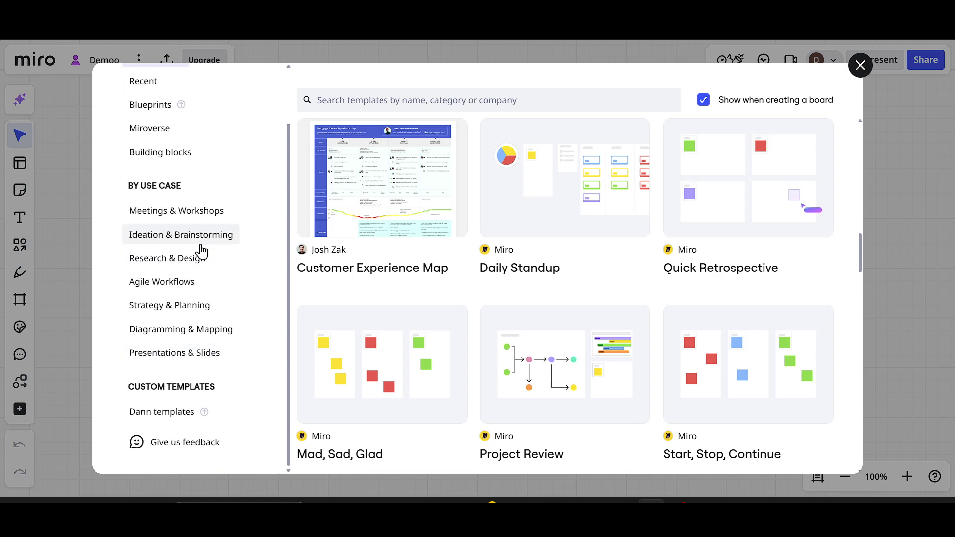
scroll(201, 251, "up", 2)
left_click(185, 282)
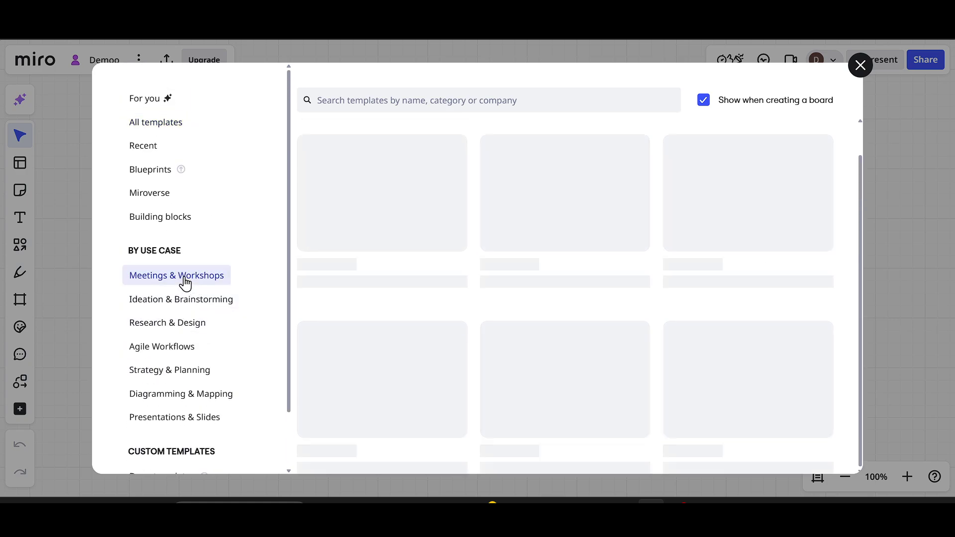
scroll(489, 295, "down", 2)
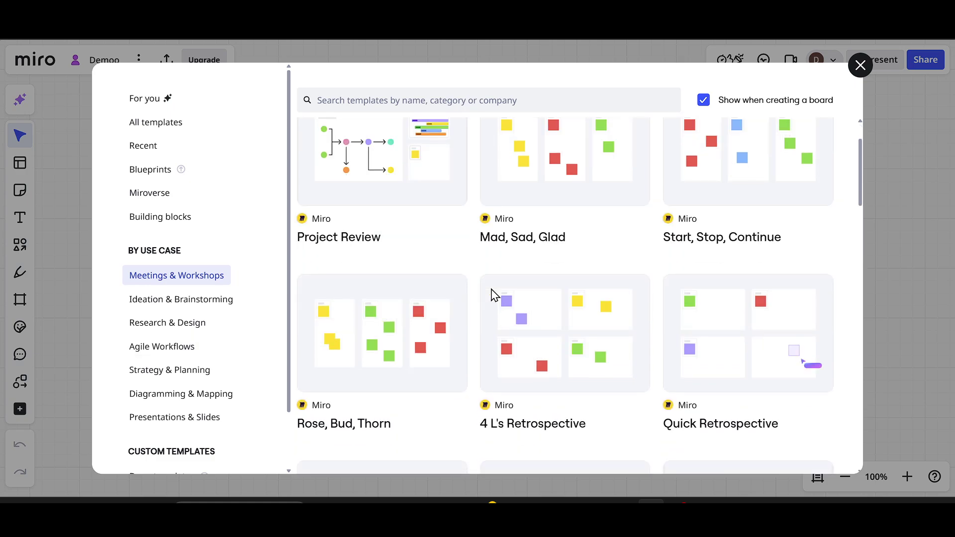
scroll(188, 313, "down", 2)
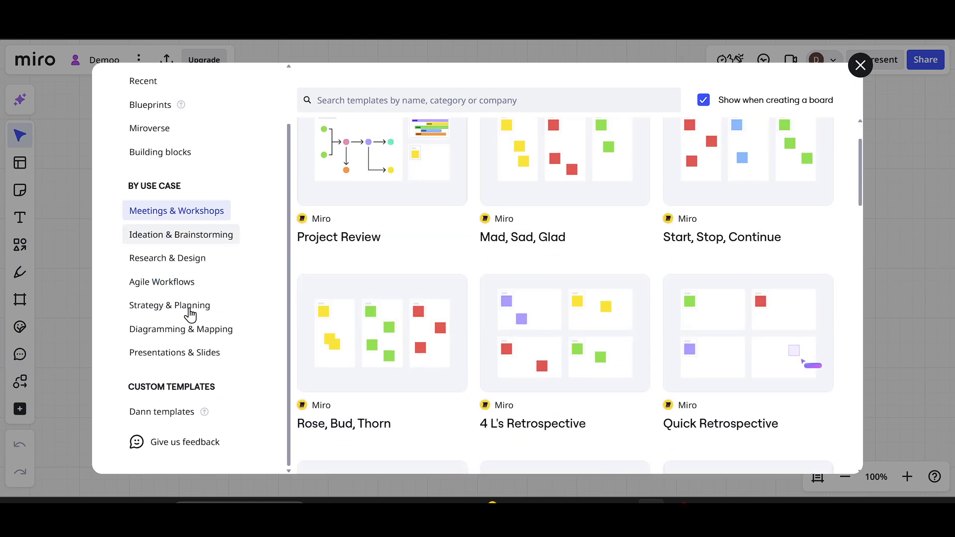
left_click(174, 416)
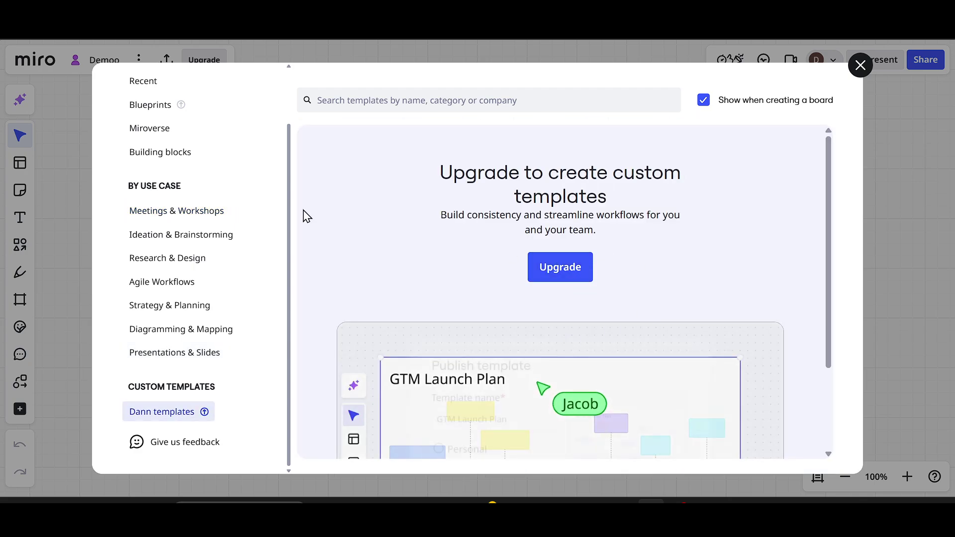
scroll(187, 293, "up", 2)
Add the Project Review template from the Meetings & Workshops category to the board and dismiss the Convert to Slides suggestion
left_click(187, 277)
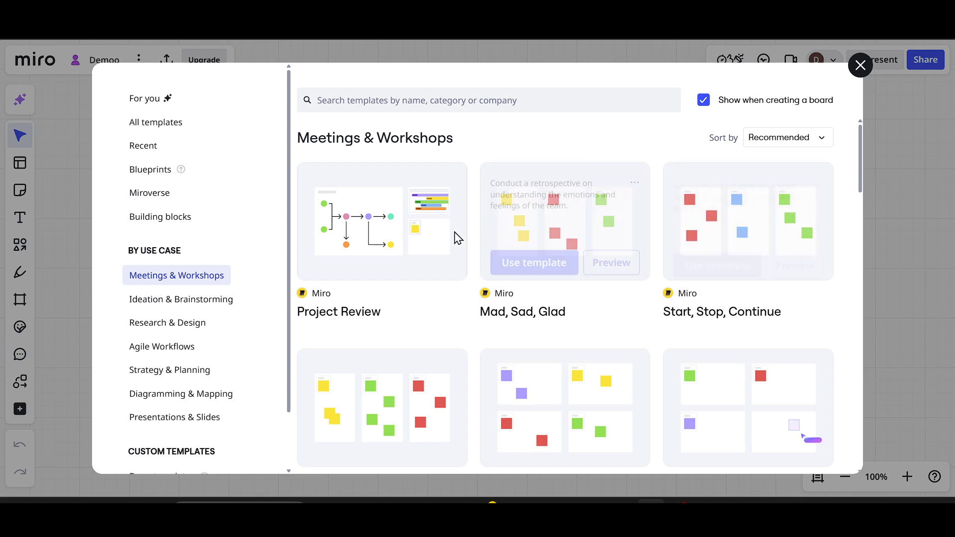
left_click(422, 241)
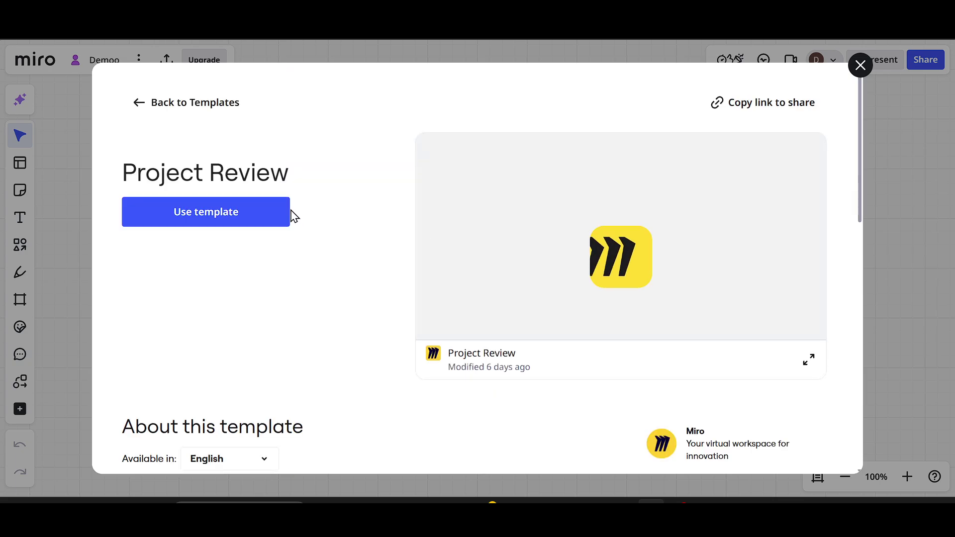
left_click(218, 221)
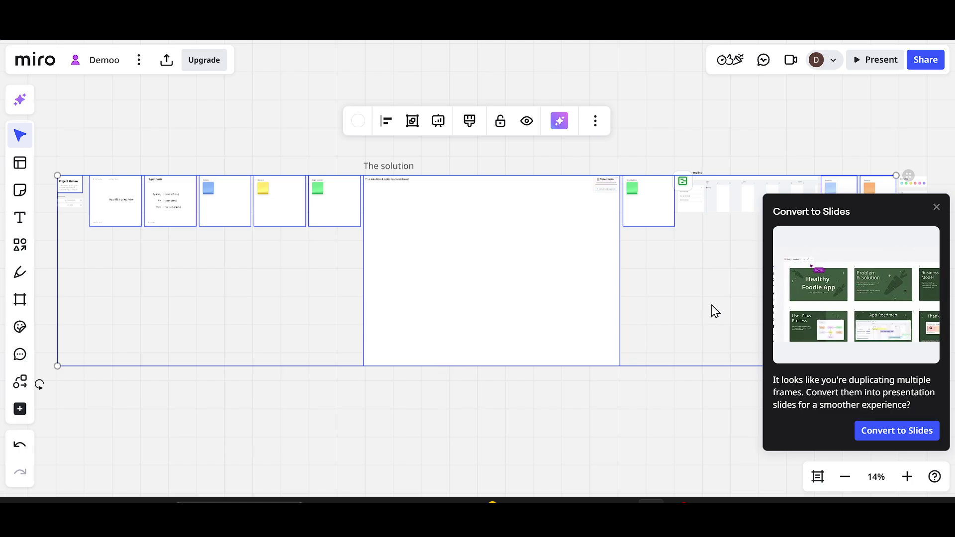
left_click(936, 207)
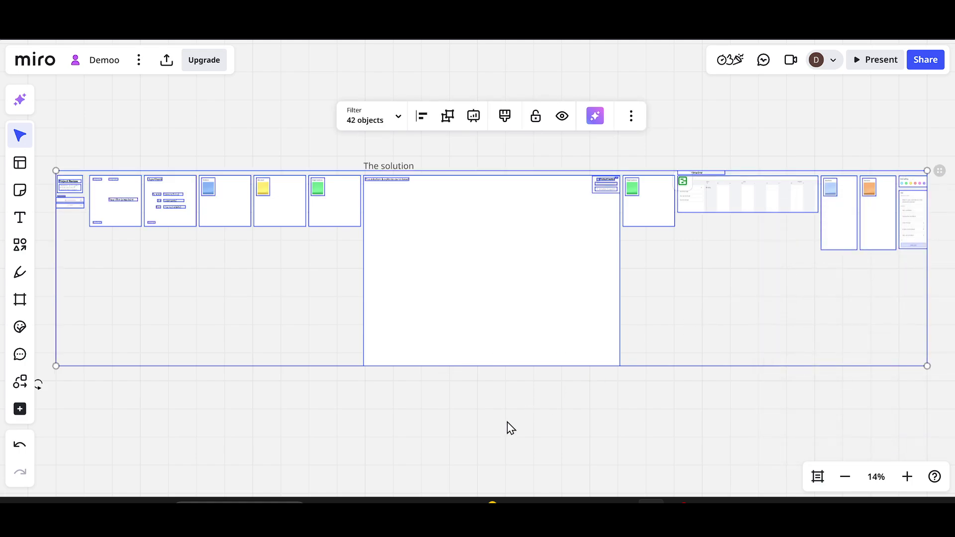
Place a blue sticky note with the text "hello" on the empty canvas above the start of the template frames
scroll(510, 427, "down", 3)
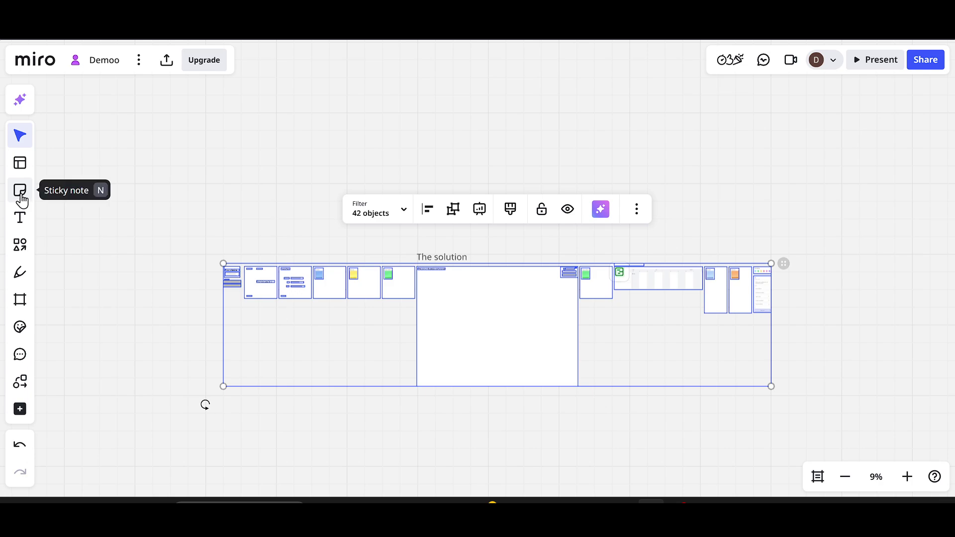
left_click(20, 194)
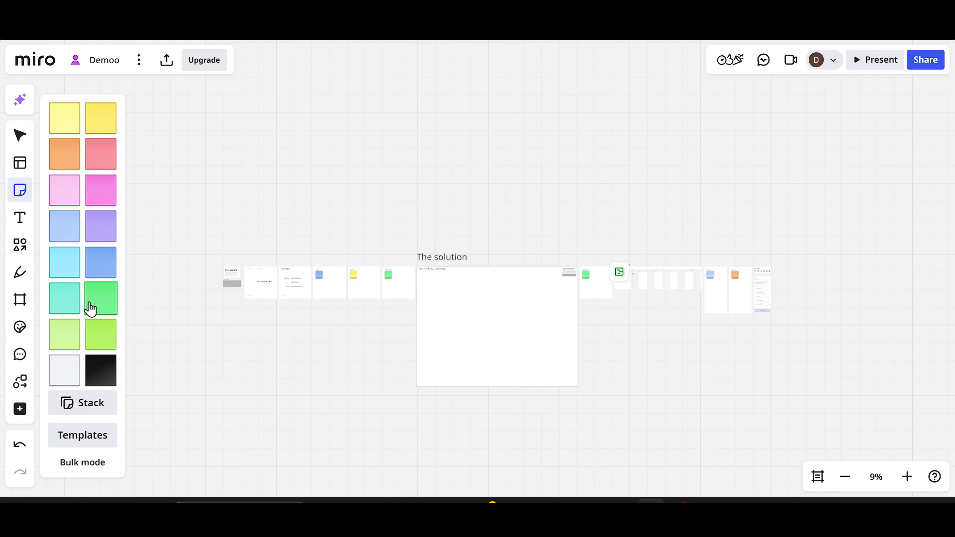
left_click(99, 271)
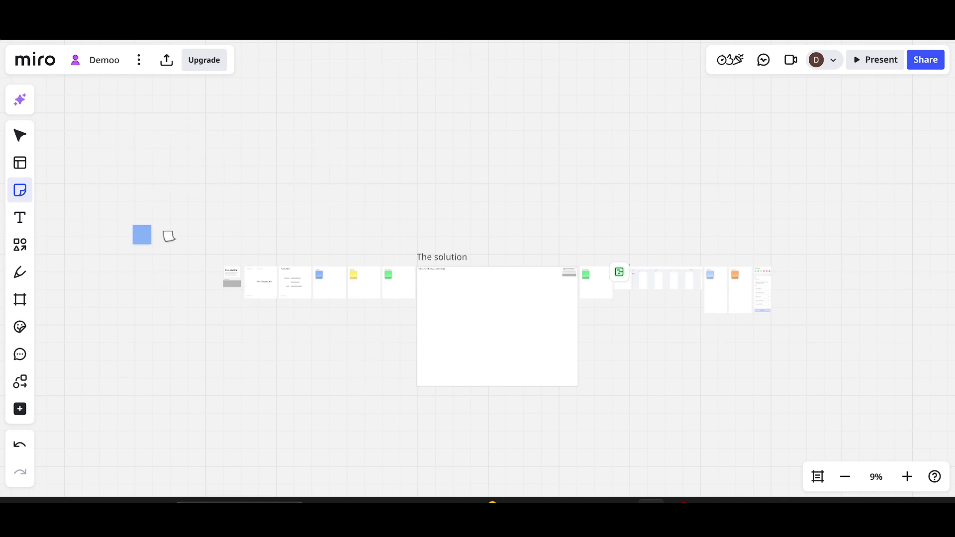
left_click(159, 194)
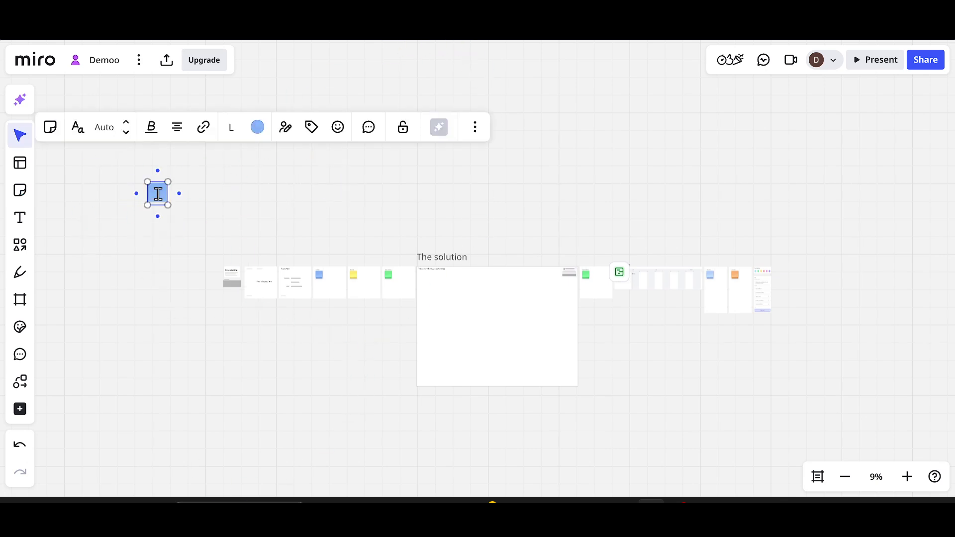
type("hello")
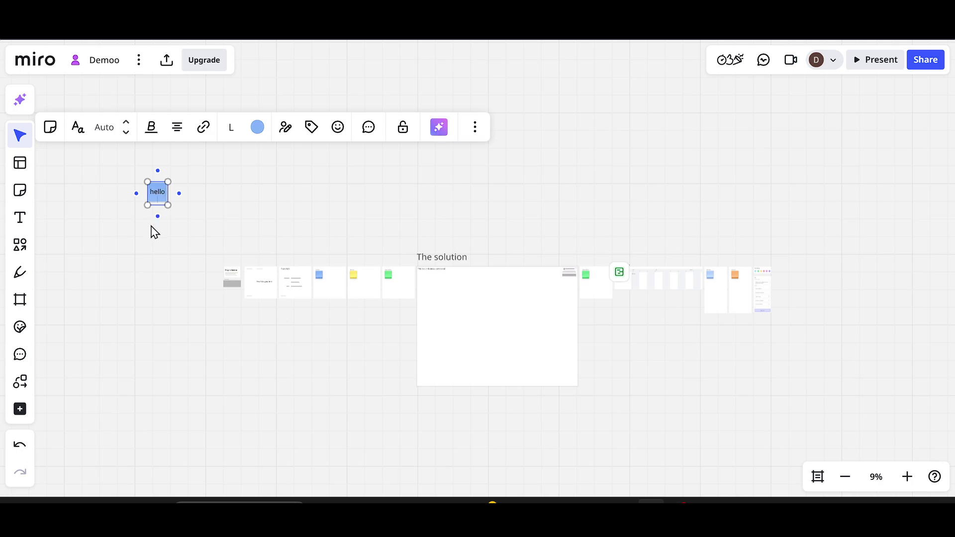
left_click(264, 187)
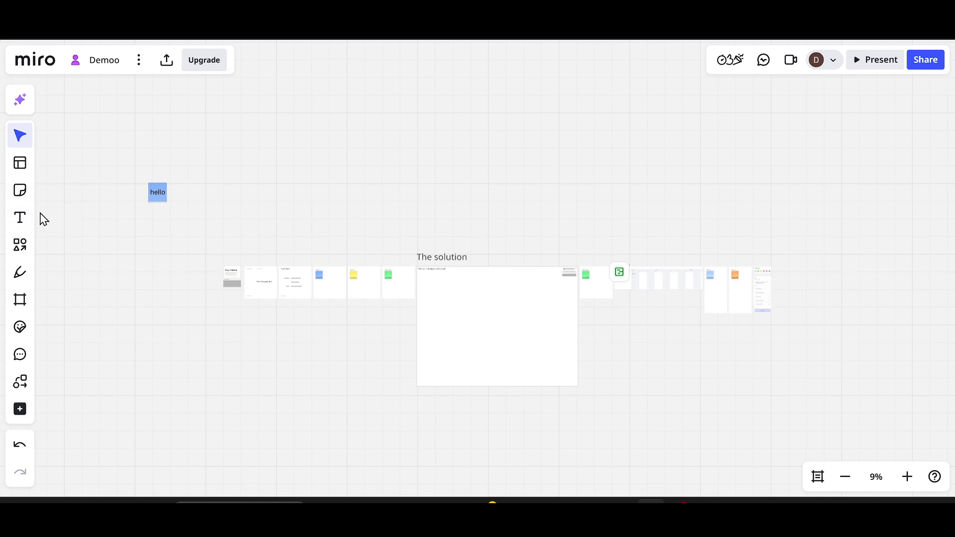
Place an empty text box on the canvas above the template frames and enlarge it to font size 43
left_click(20, 221)
left_click(369, 131)
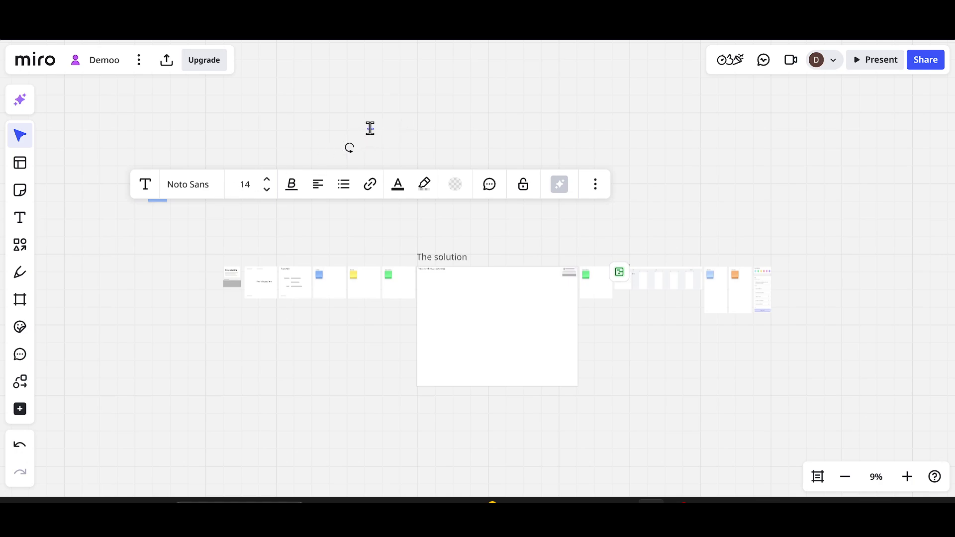
scroll(370, 128, "up", 10)
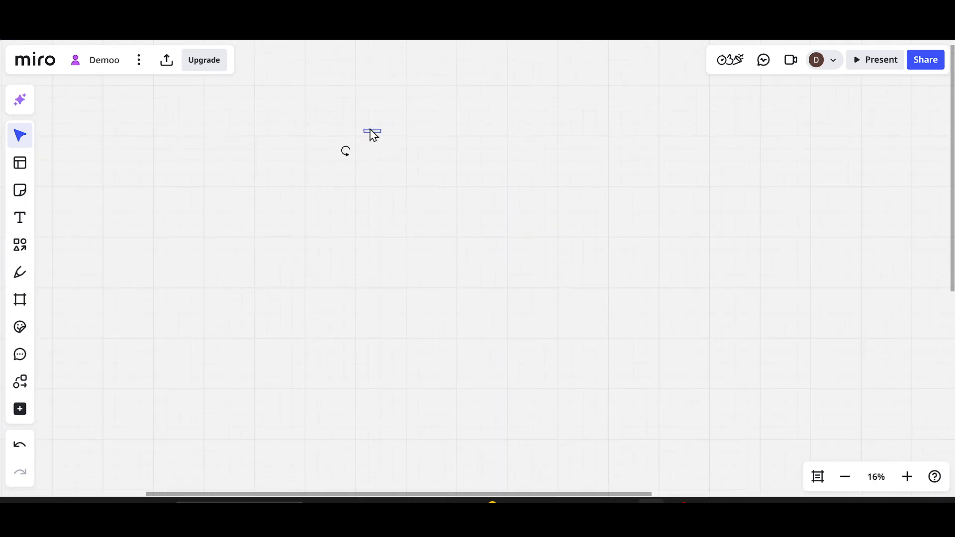
scroll(370, 133, "up", 1)
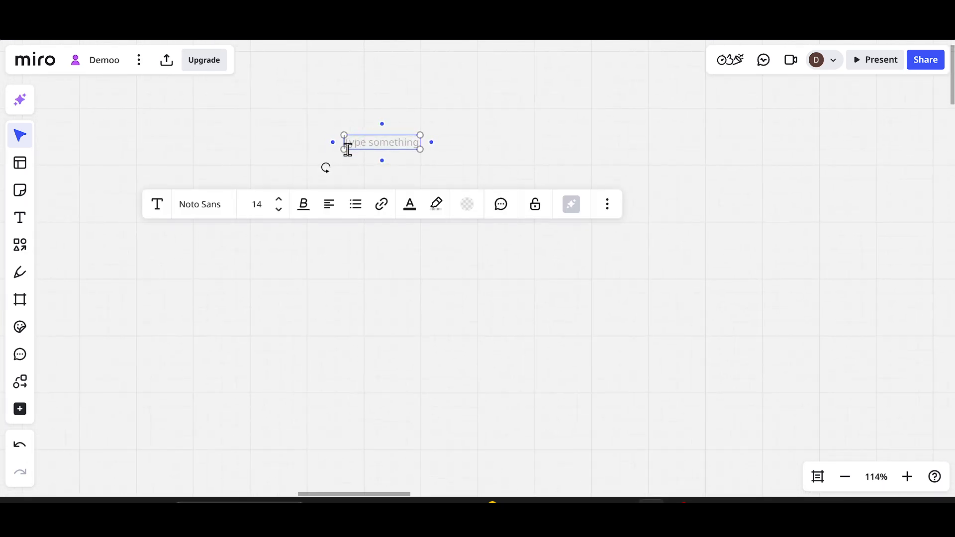
left_click_drag(342, 148, 226, 275)
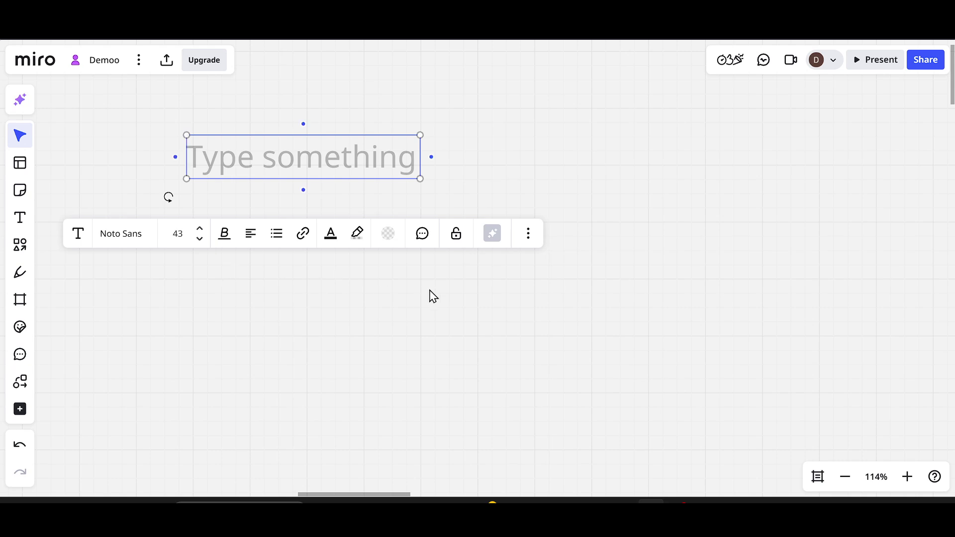
scroll(470, 297, "down", 10)
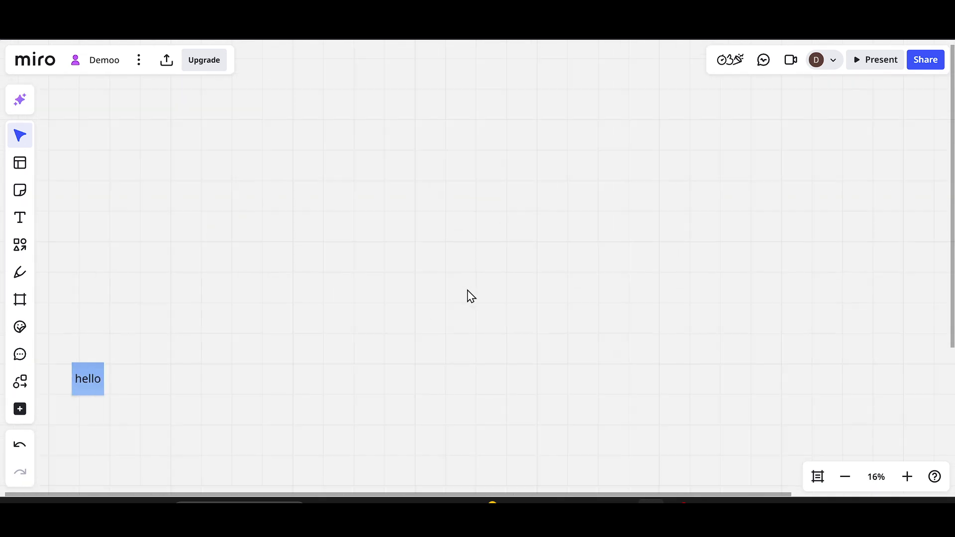
Open the full diagramming shape library and browse its shape sets, from Basic Shapes and Flowchart to Cisco and Value Stream Mapping
left_click(20, 248)
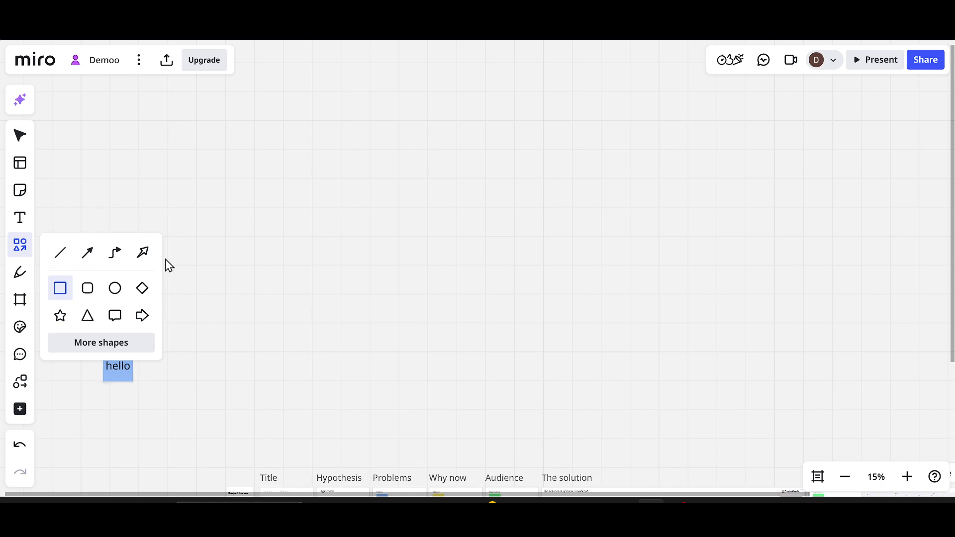
left_click(104, 343)
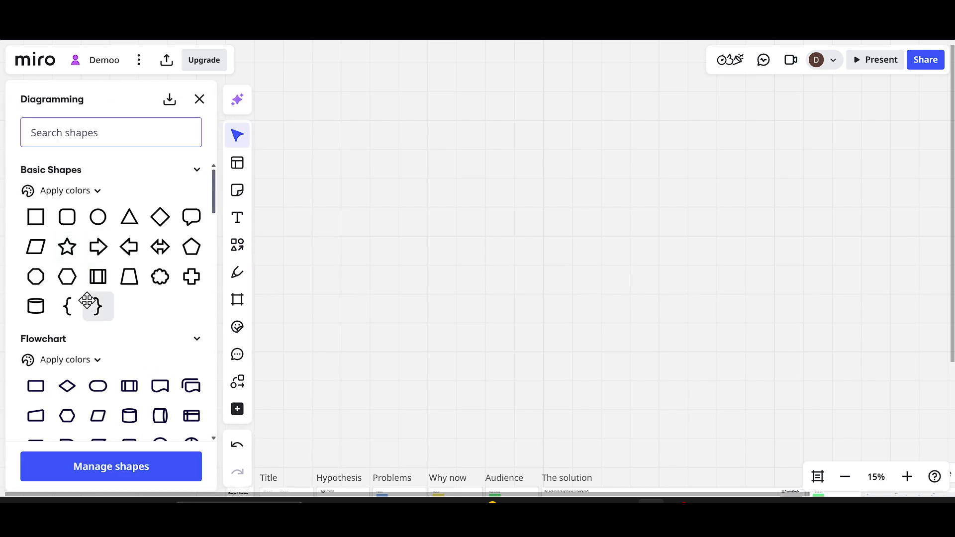
scroll(88, 301, "down", 10)
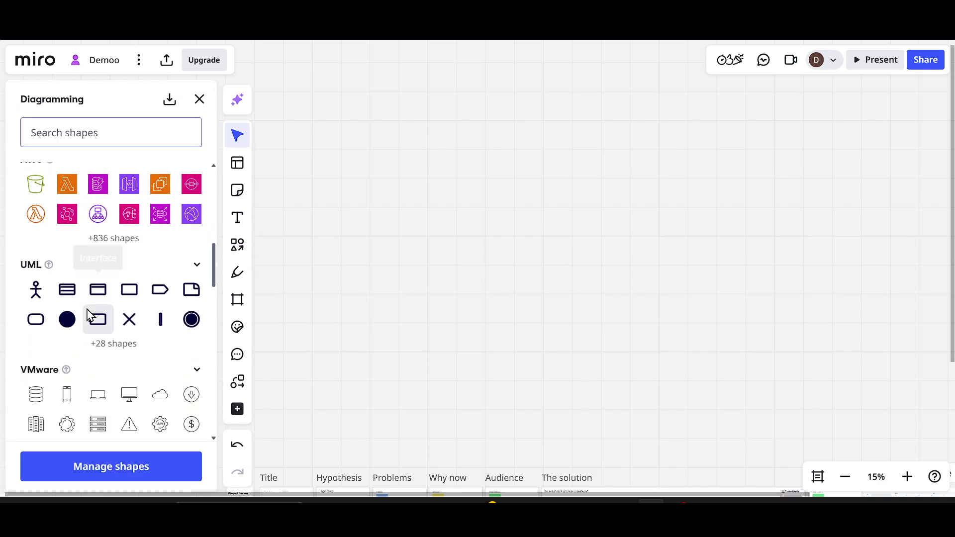
scroll(88, 315, "down", 15)
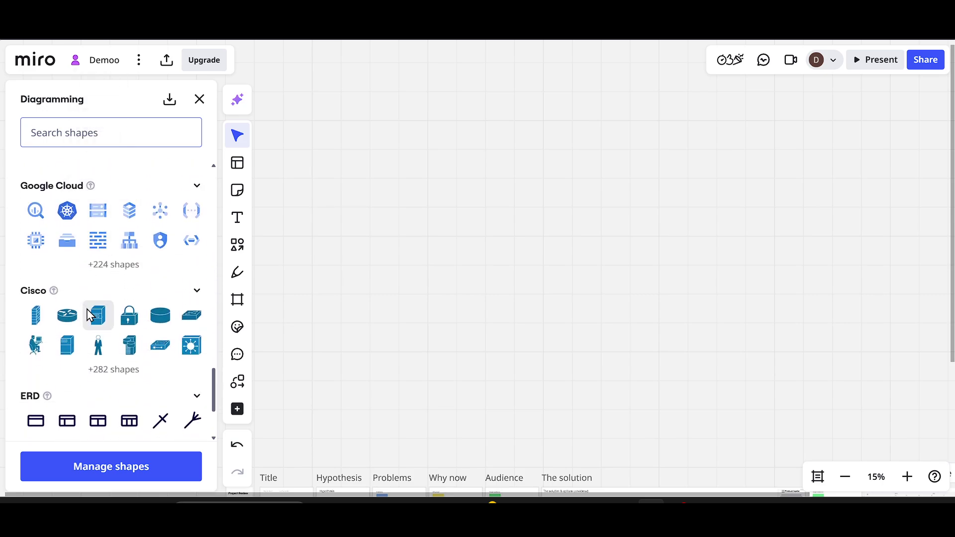
scroll(90, 315, "up", 8)
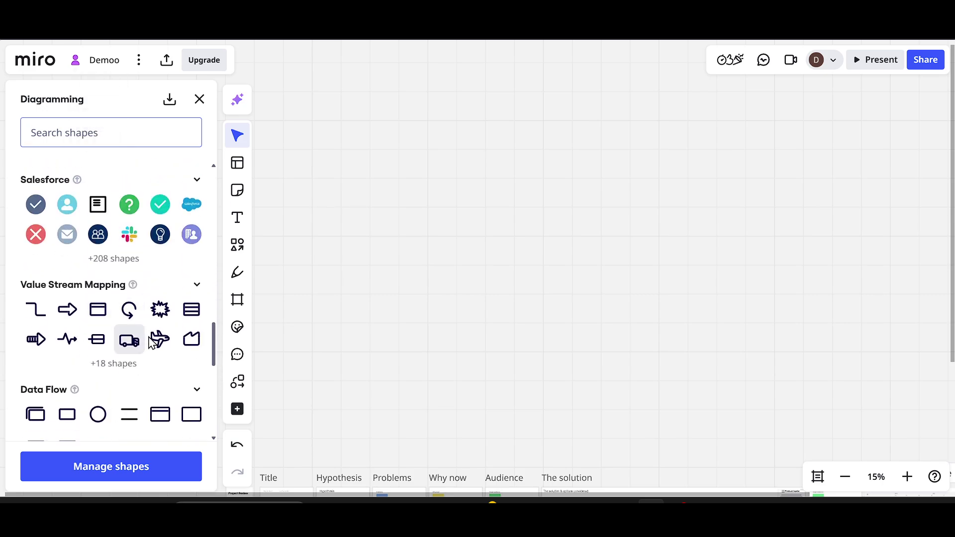
Try to add the airplane shape from the Value Stream Mapping set to the board, dismissing the upgrade offer each time
left_click(159, 339)
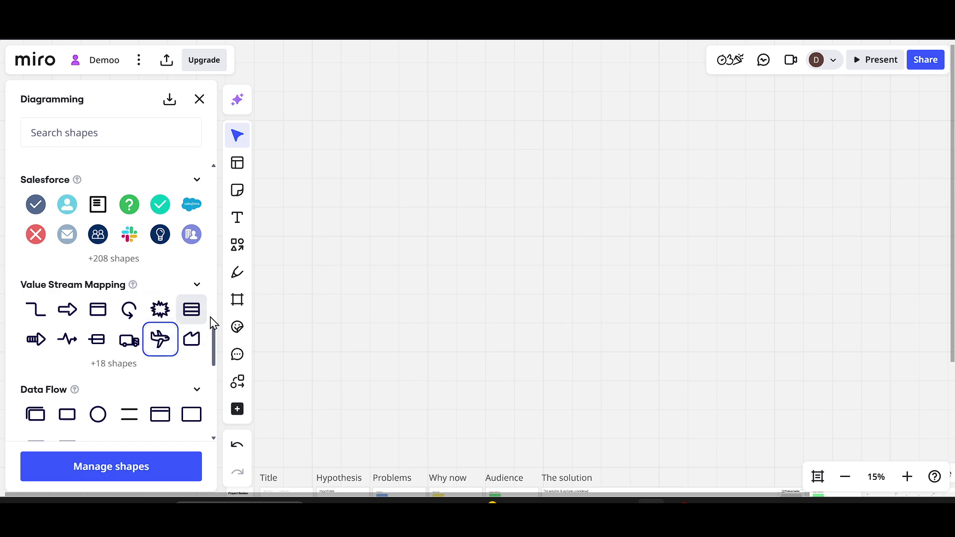
left_click(160, 338)
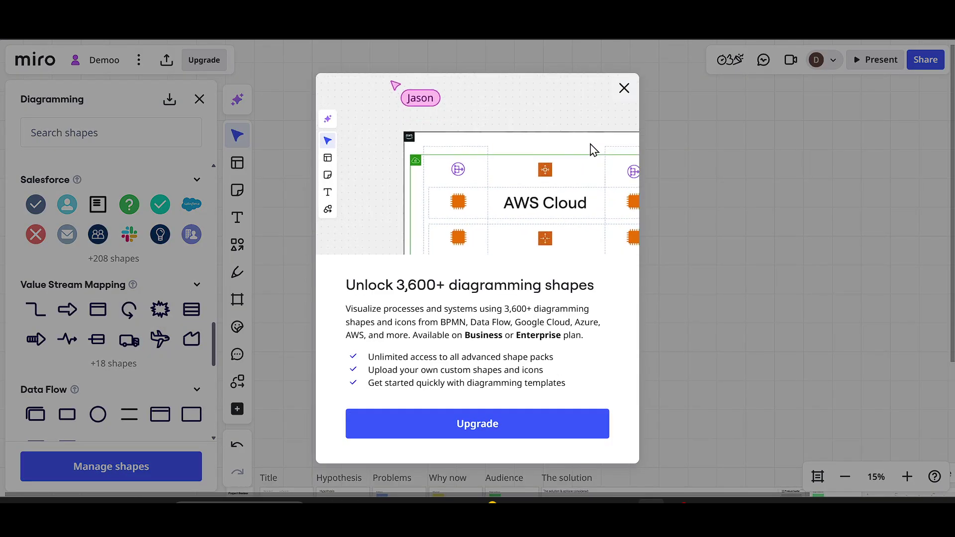
left_click(624, 88)
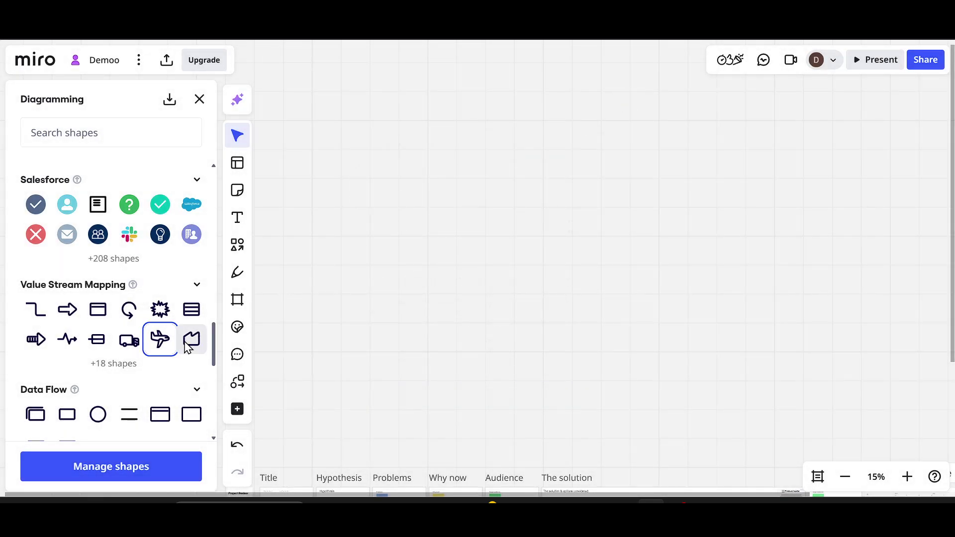
left_click_drag(160, 341, 390, 294)
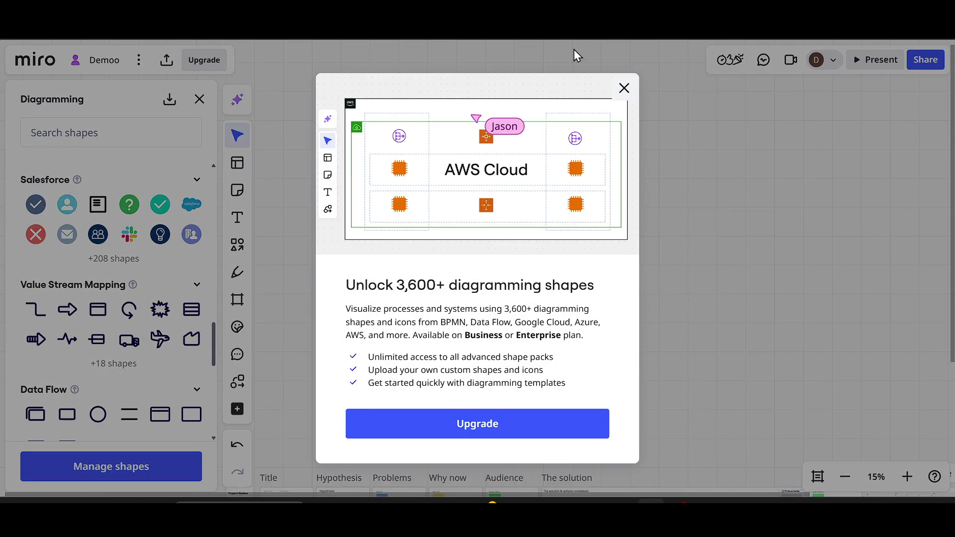
left_click(623, 89)
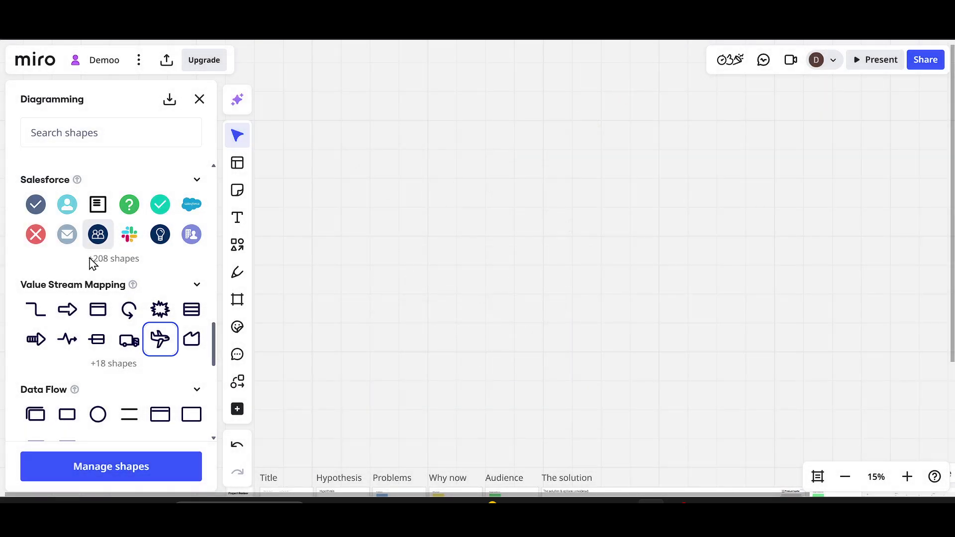
Add a rounded rectangle from Basic Shapes to the empty canvas, enlarge it, label it "jebfiwubfqoincs" and close the shape library
scroll(92, 264, "up", 15)
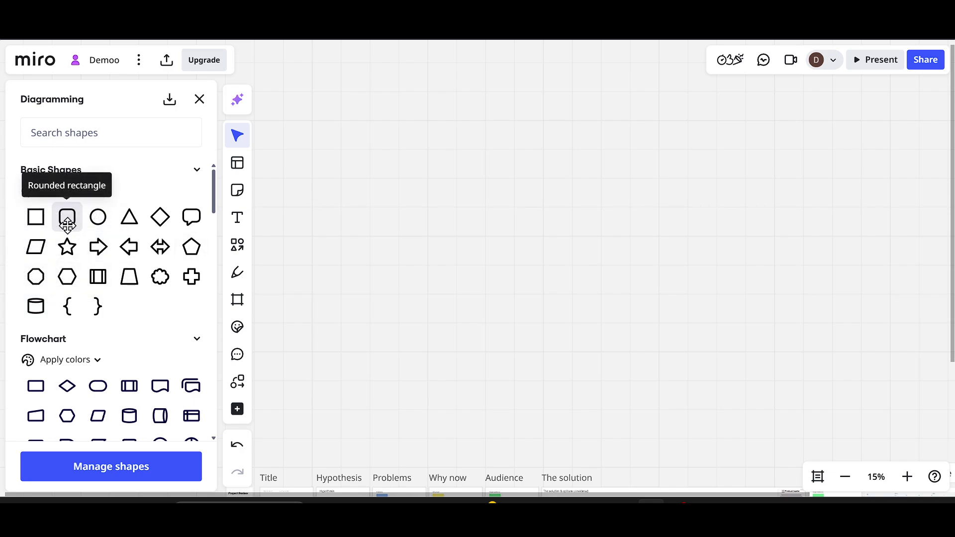
left_click_drag(67, 226, 343, 325)
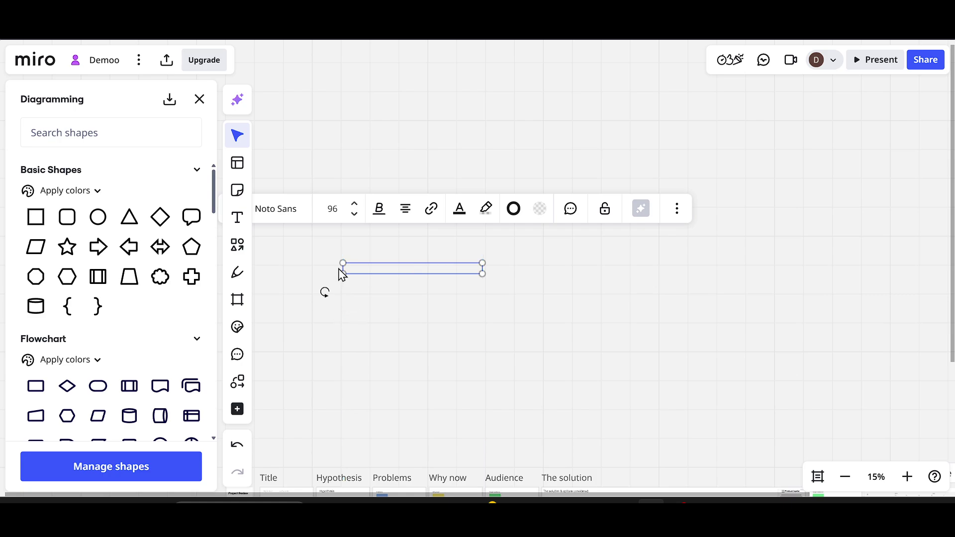
left_click_drag(343, 274, 312, 358)
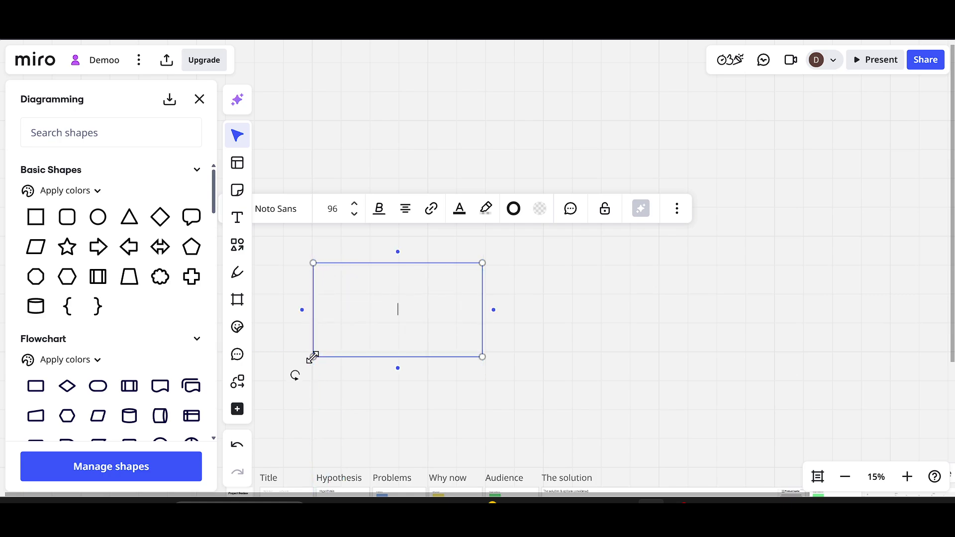
left_click(611, 299)
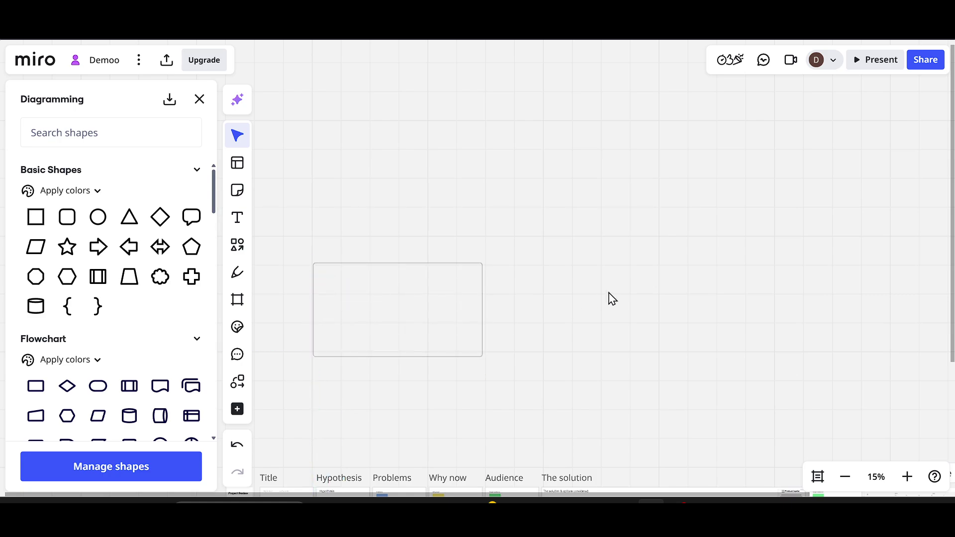
left_click(381, 298)
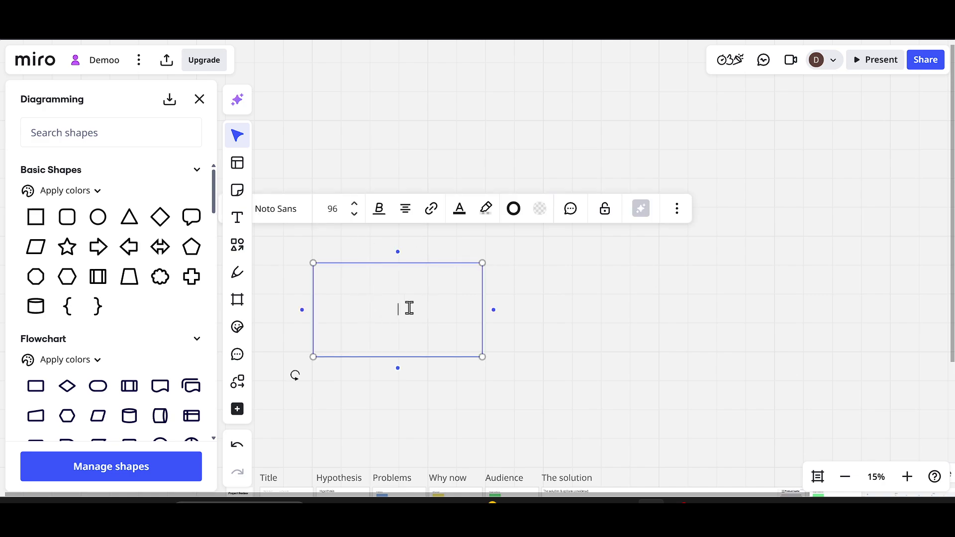
type("jebfiwubfqoiucs")
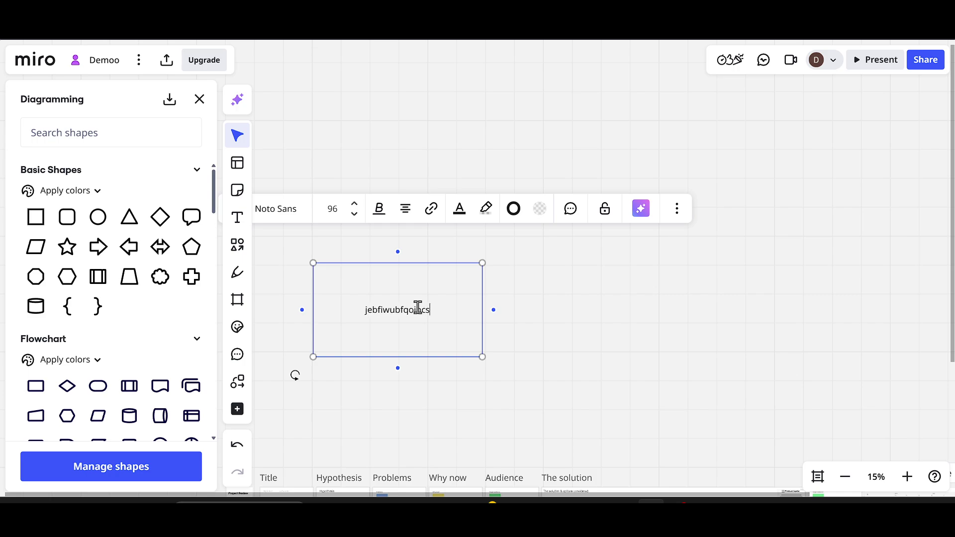
left_click(201, 100)
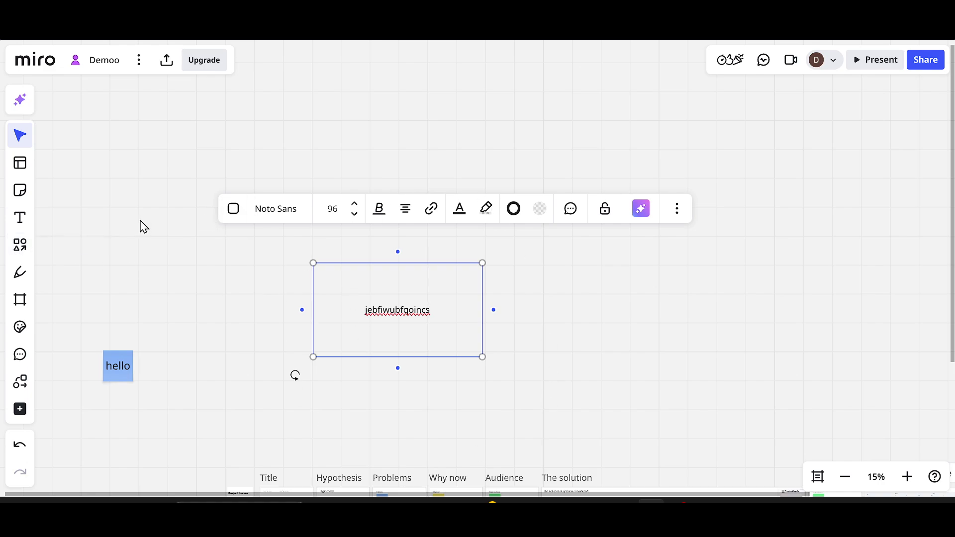
Draw a looping freehand pen stroke across the empty canvas above the rounded rectangle
left_click(13, 279)
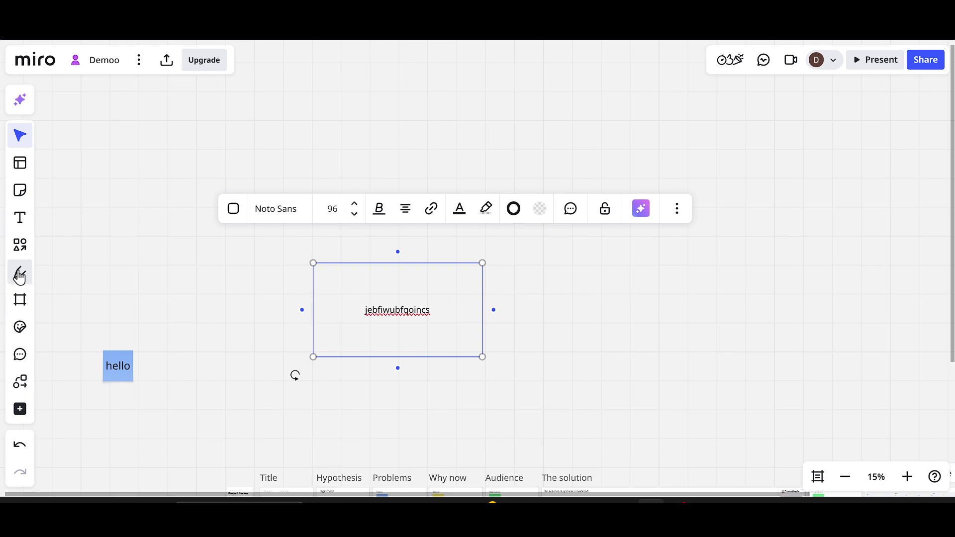
mouse_move(329, 214)
left_mouse_down()
mouse_move(405, 149)
mouse_move(663, 105)
mouse_move(704, 238)
left_mouse_up()
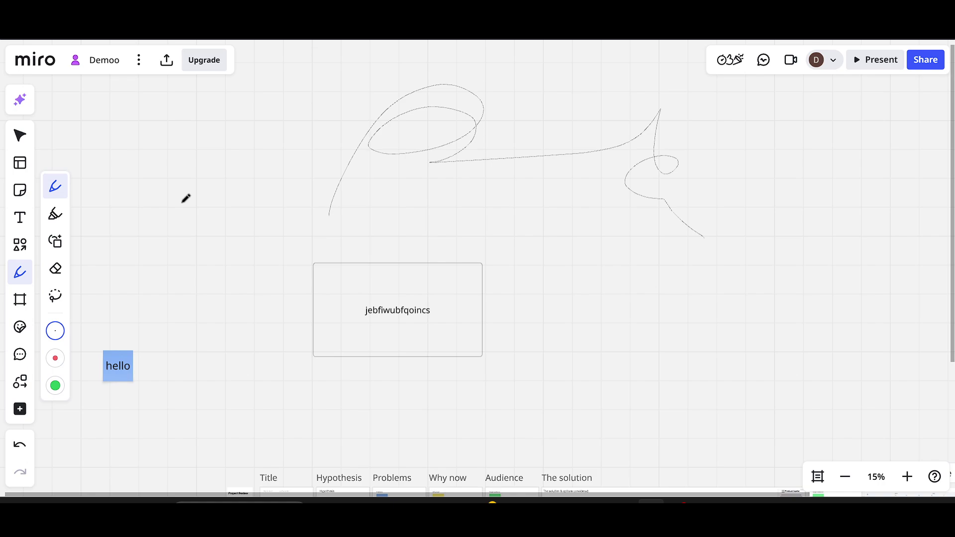
Add a 4:3 frame to the board and stretch it into a tall frame reaching above the row of template frames
left_click(20, 299)
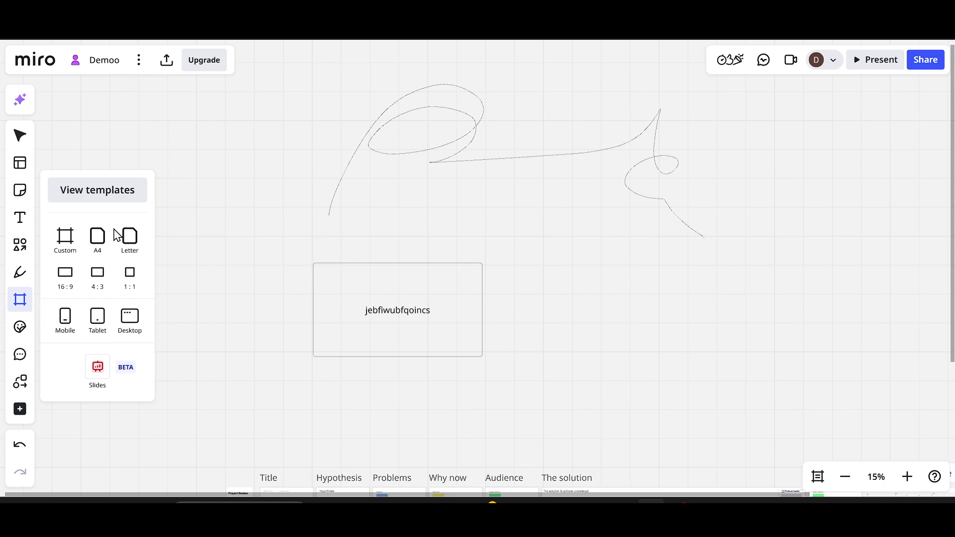
left_click(101, 279)
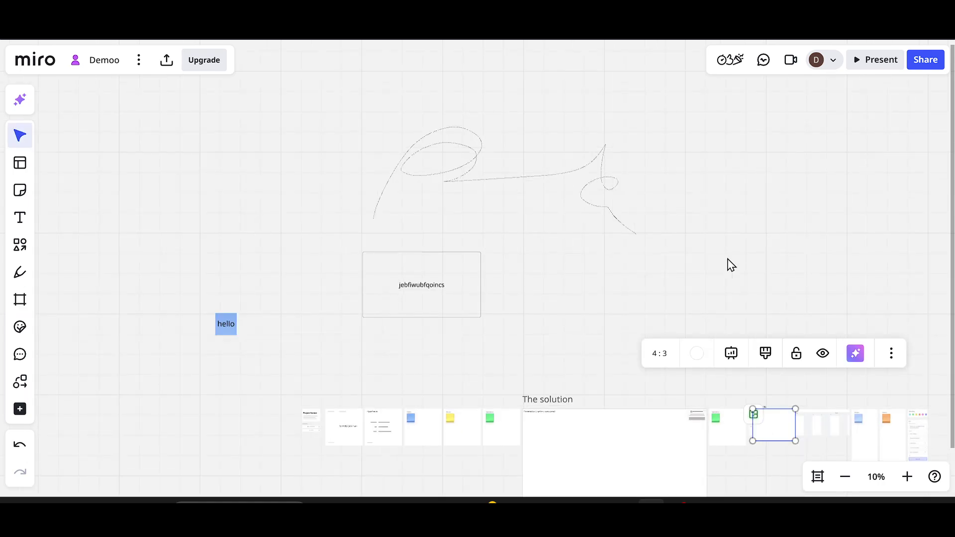
left_click_drag(750, 407, 683, 253)
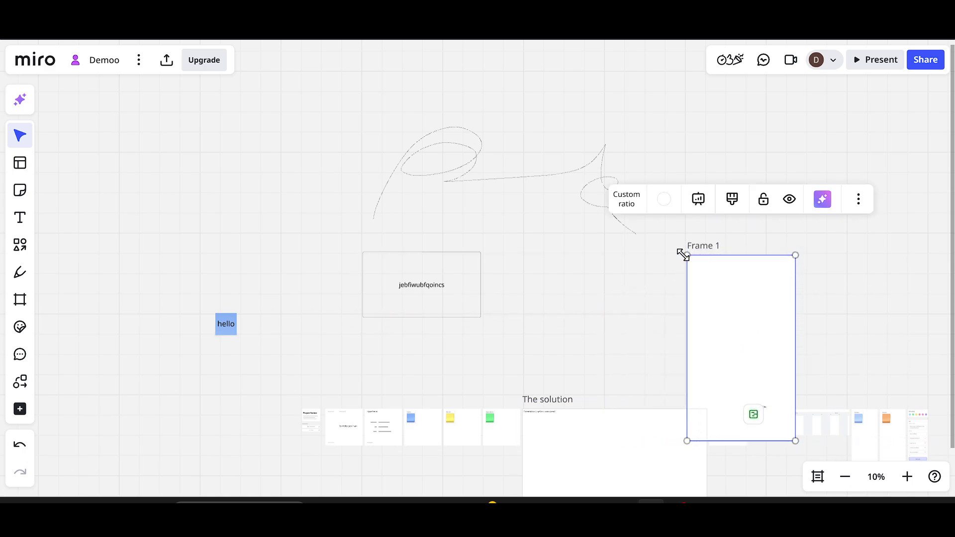
left_click(873, 315)
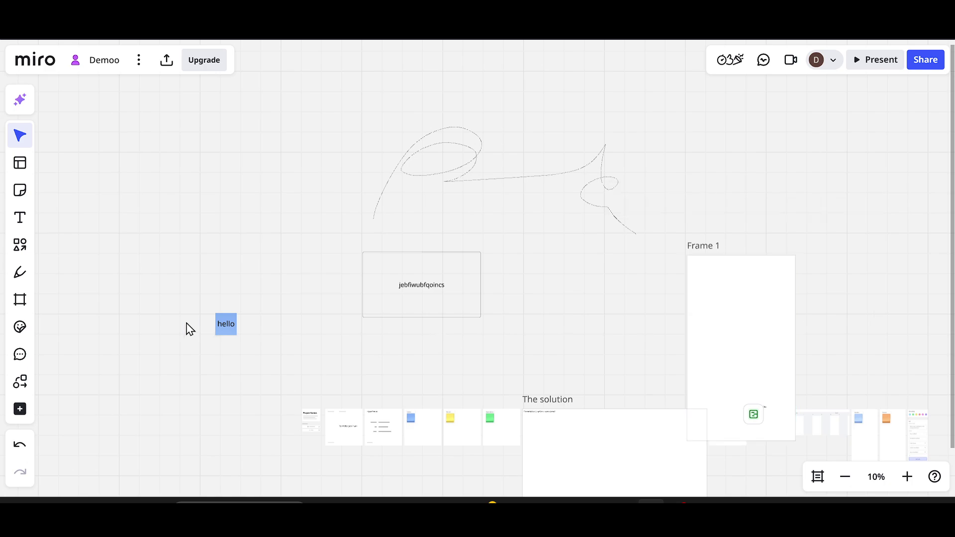
Open the emoji collection and look through the People emojis
left_click(21, 328)
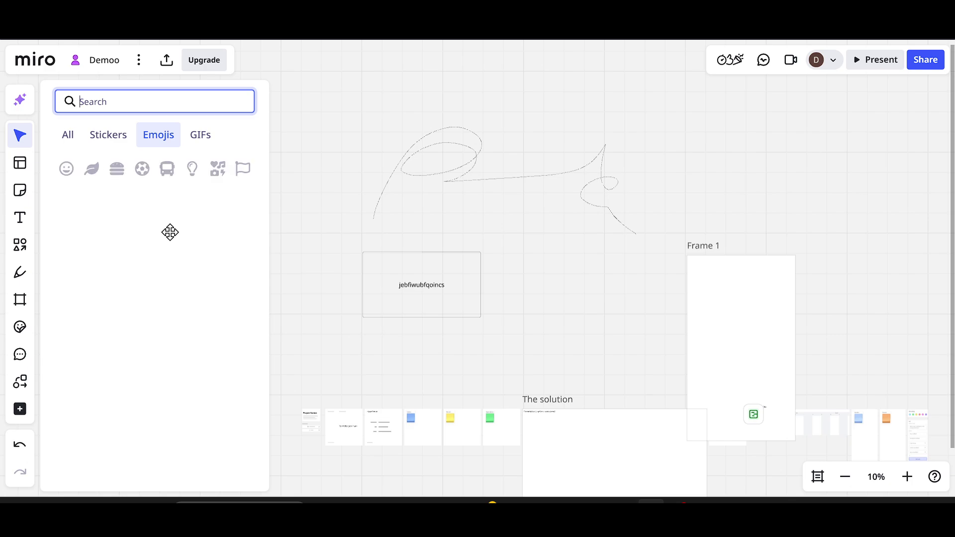
scroll(102, 380, "down", 3)
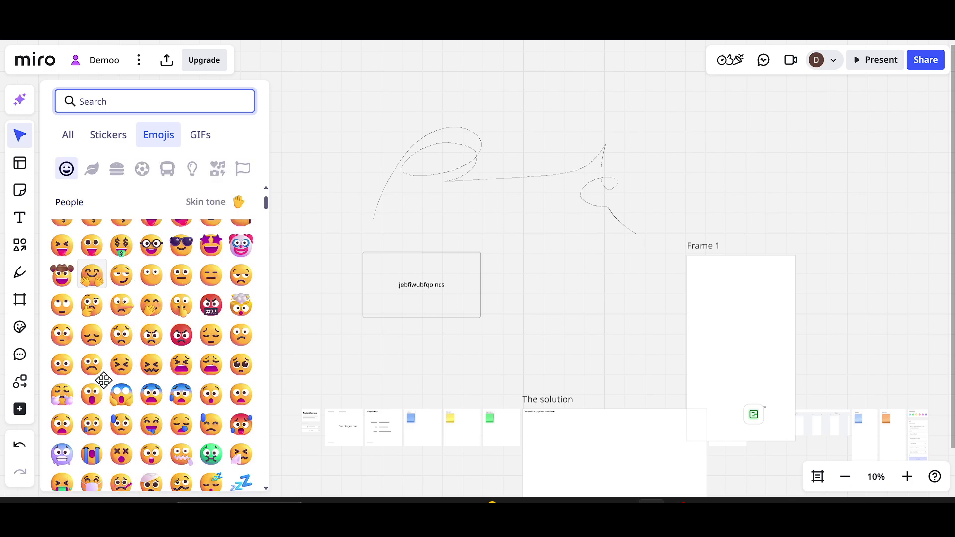
Look through the diagramming shapes, open an empty comment near the start of the pen stroke, and close the shape library
left_click(21, 363)
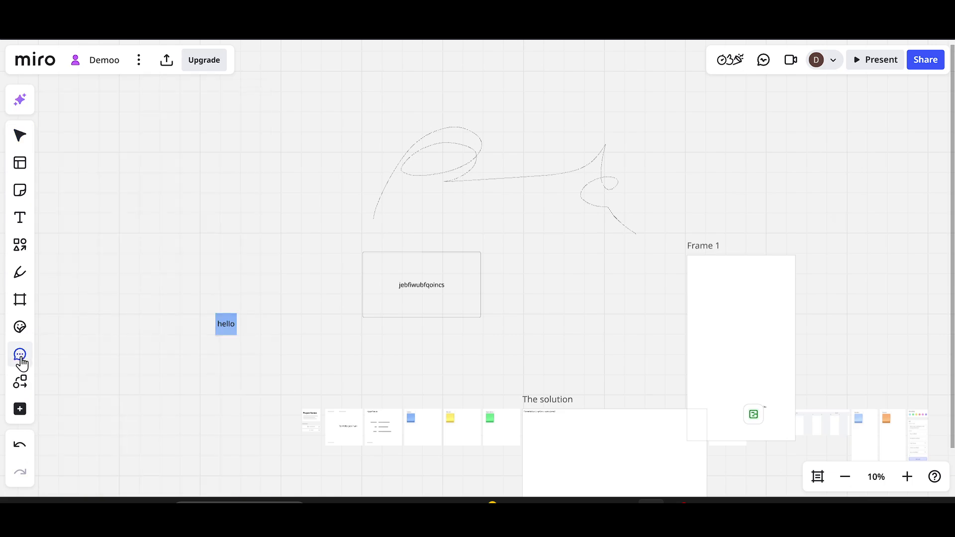
left_click(20, 387)
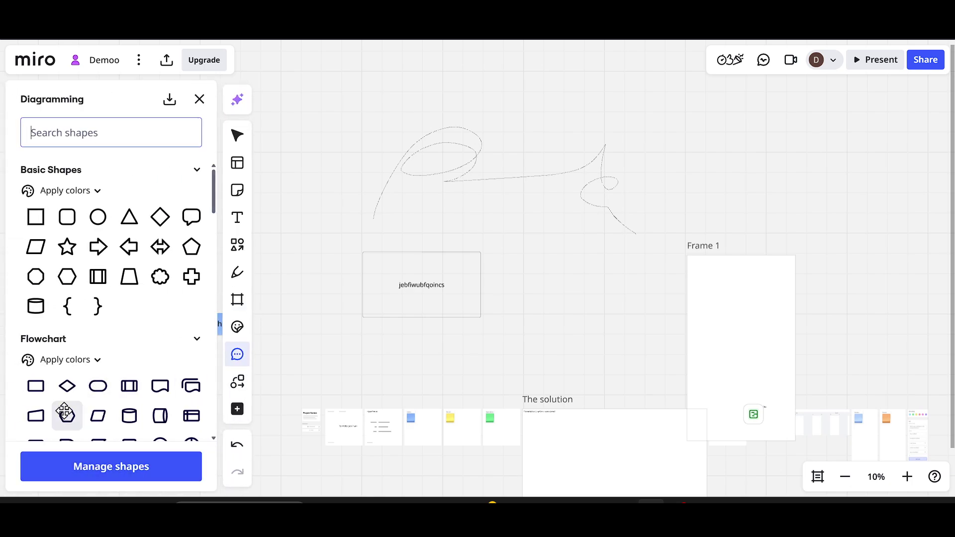
scroll(64, 411, "down", 8)
left_click(337, 117)
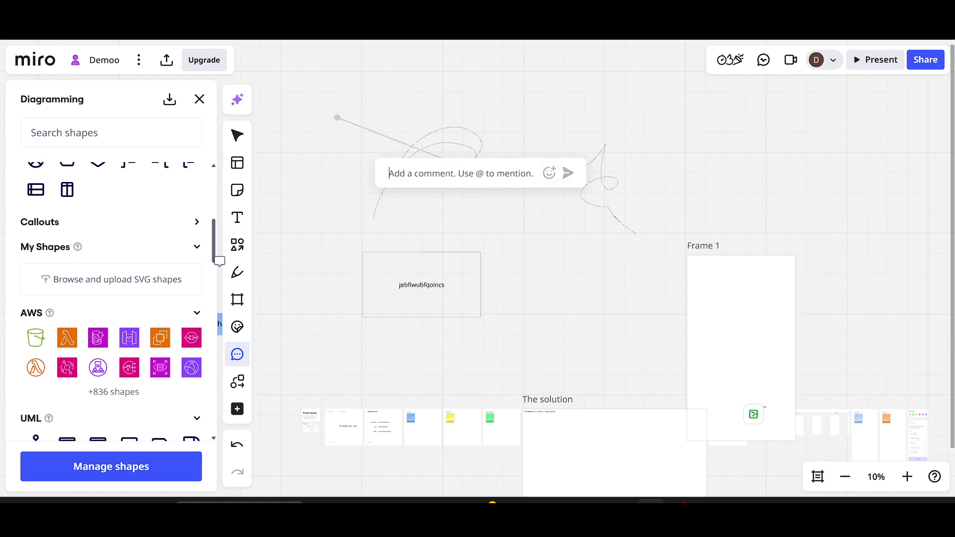
left_click(199, 102)
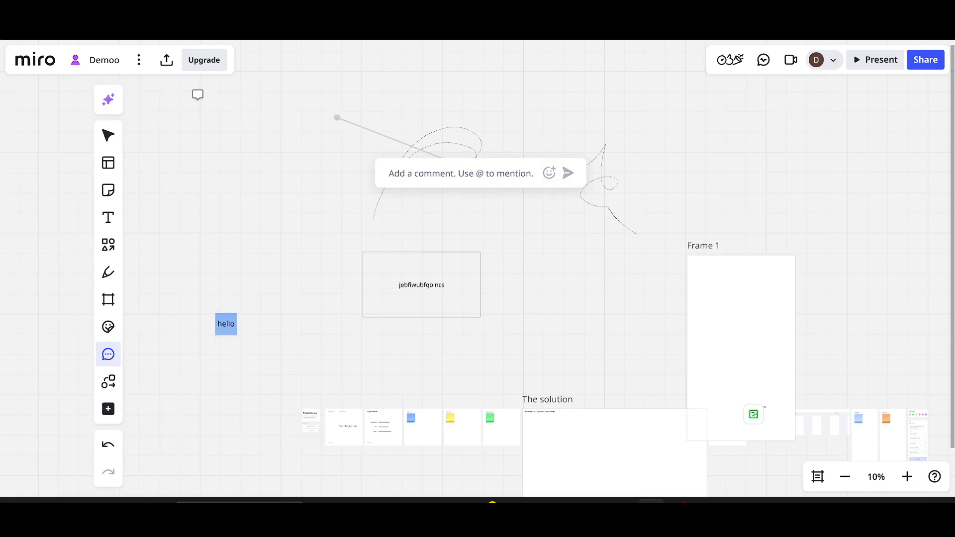